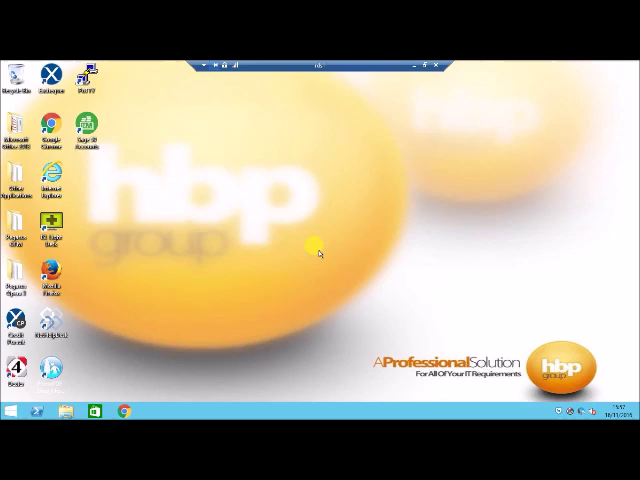
Step: From the Start screen, open the signed-in account's menu and close it without signing out
click(8, 412)
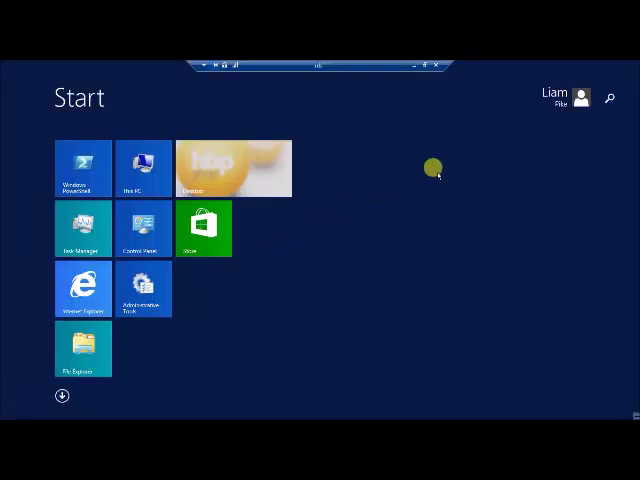
click(554, 92)
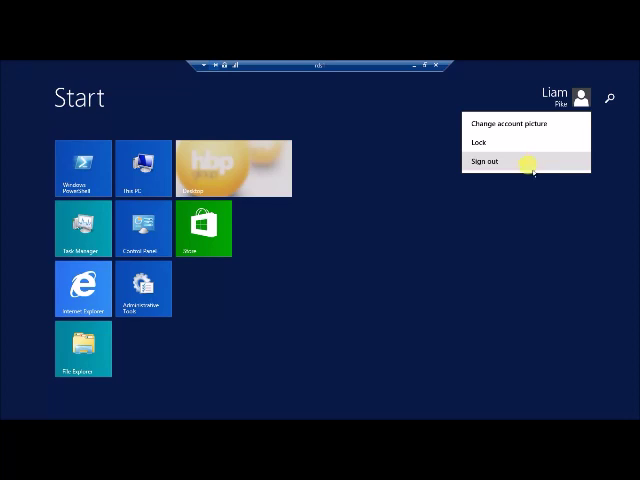
click(513, 182)
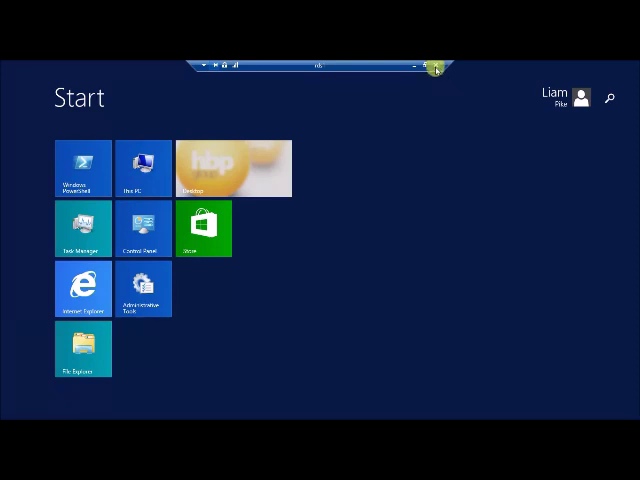
click(552, 95)
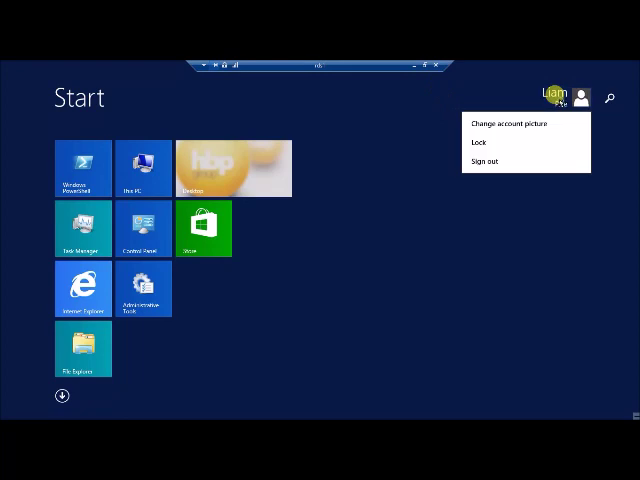
Step: Choose Sign out from the account menu to end the remote session
click(538, 159)
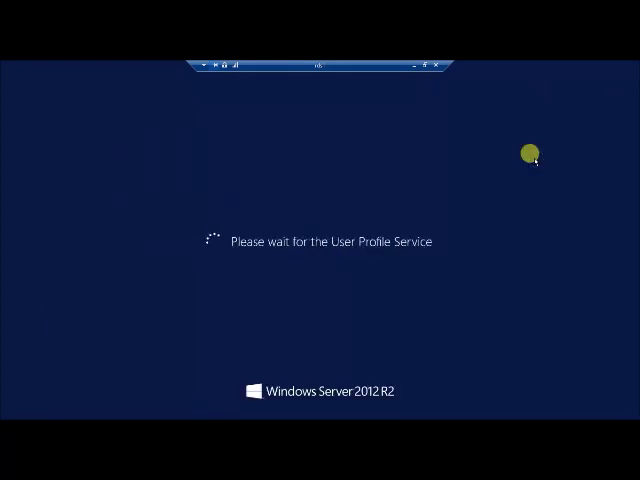